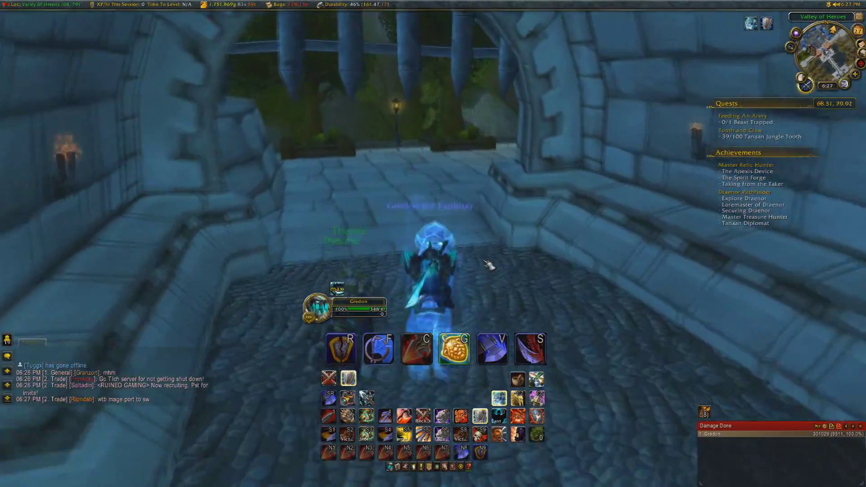
{"action": "right_click_drag", "start_coordinate": [484, 261], "coordinate": [485, 244]}
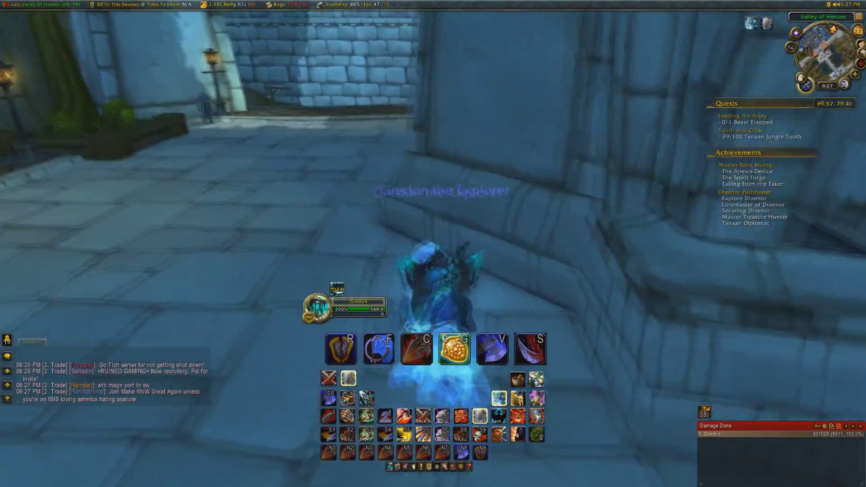
{"action": "key", "text": "a"}
{"action": "key", "text": "a"}
{"action": "key", "text": "d"}
{"action": "key", "text": "d"}
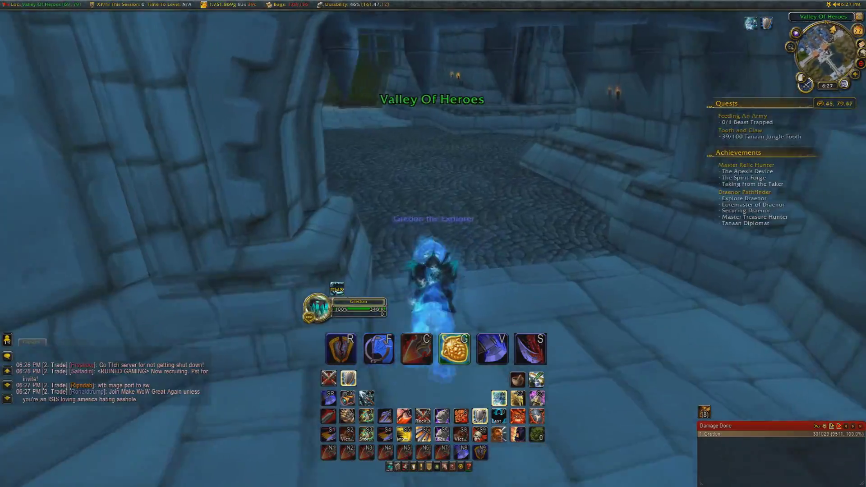
{"action": "key", "text": "a"}
{"action": "key", "text": "a"}
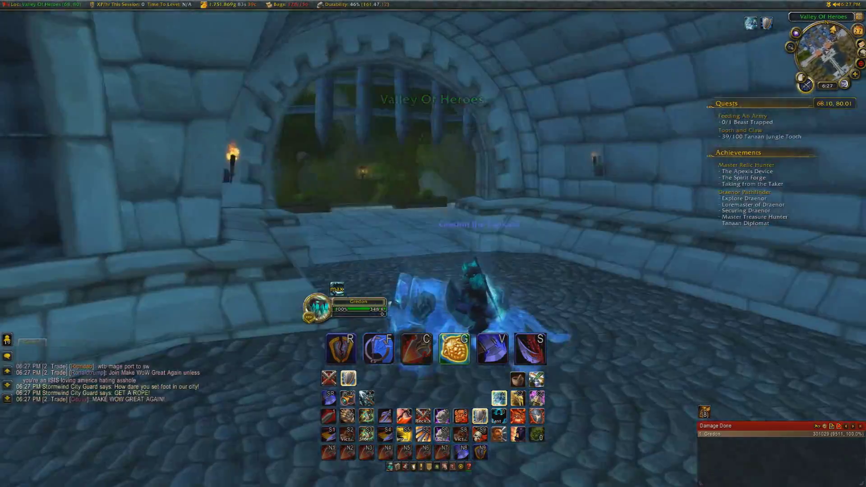
{"action": "key", "text": "z"}
{"action": "key", "text": "d"}
{"action": "key", "text": "d"}
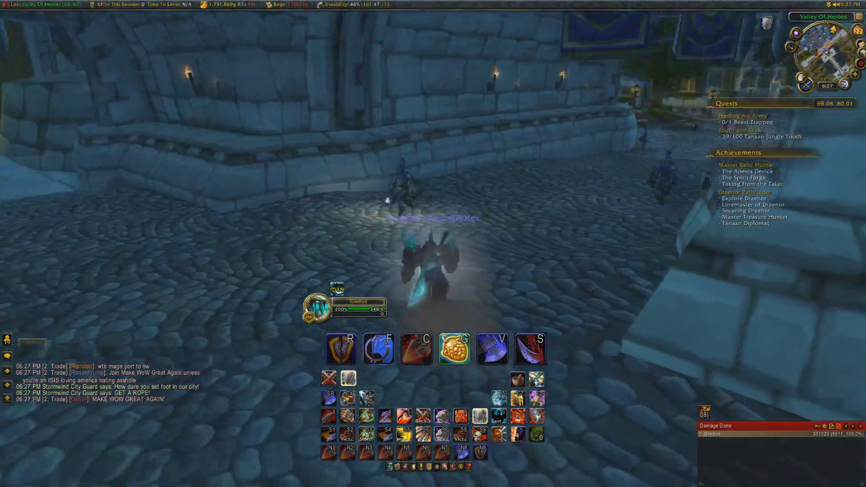
{"action": "key", "text": "z"}
{"action": "key", "text": "a"}
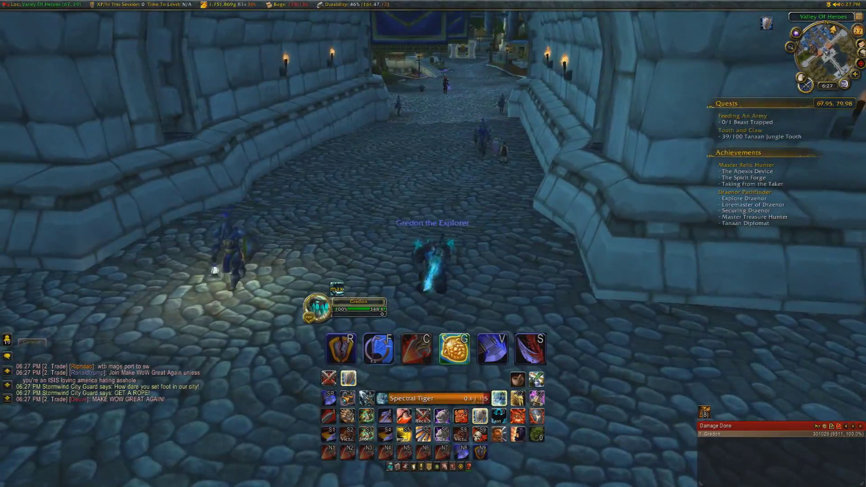
{"action": "key", "text": "w"}
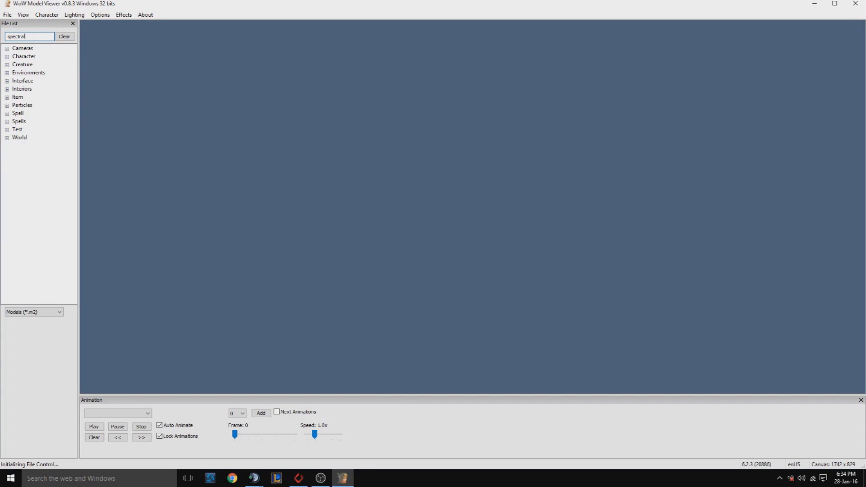
Step: Filter the model list for "spectral", load the spectraltiger.m2 creature and view it from the side
{"action": "key", "text": "Return"}
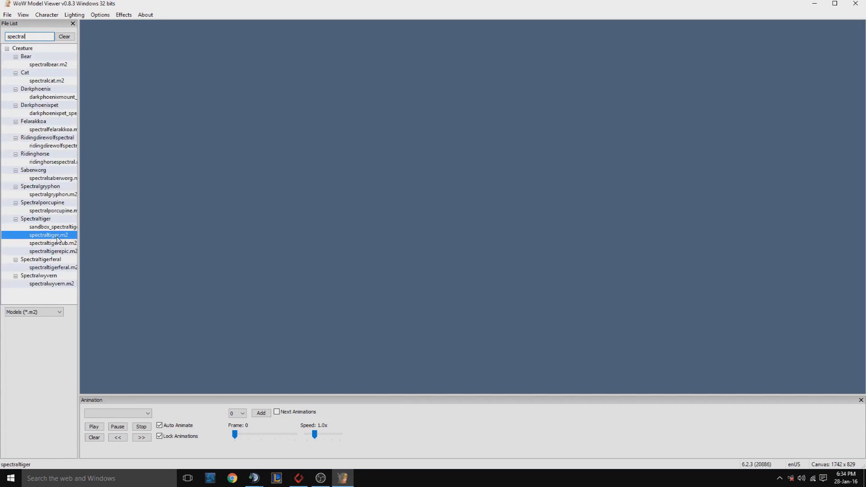
{"action": "left_click_drag", "start_coordinate": [399, 246], "coordinate": [682, 260]}
{"action": "left_click_drag", "start_coordinate": [429, 269], "coordinate": [410, 269]}
Step: Import the armory character from its us.battle.net profile URL, accepting the exchange of transmogrified gear
{"action": "left_click", "coordinate": [47, 14]}
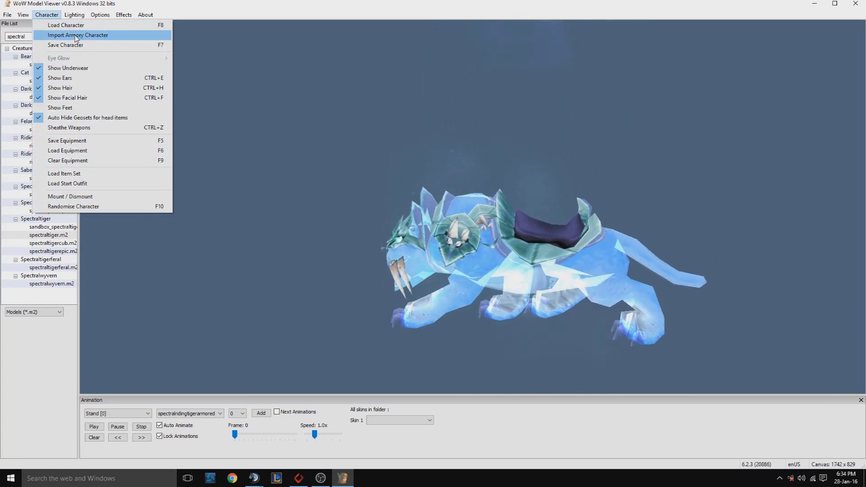
{"action": "left_click", "coordinate": [76, 36]}
{"action": "type", "text": "/us.battle.net/wow/en/character/tichondrius/Gredon/simple"}
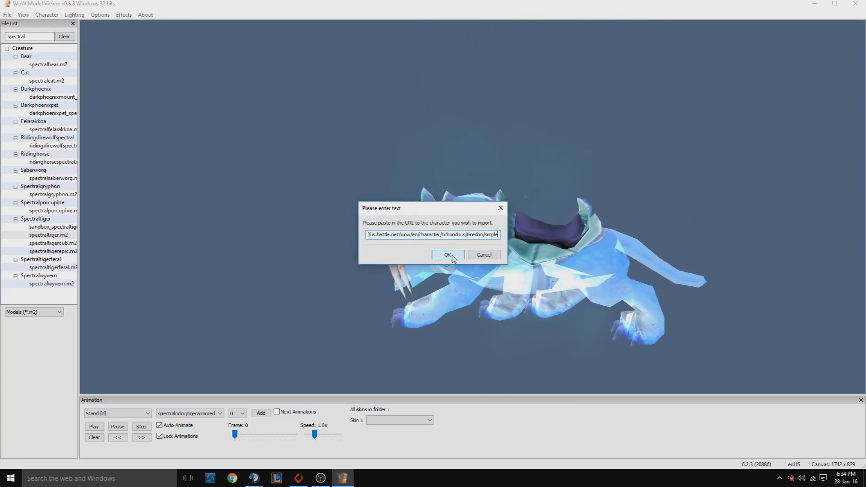
{"action": "left_click", "coordinate": [448, 255]}
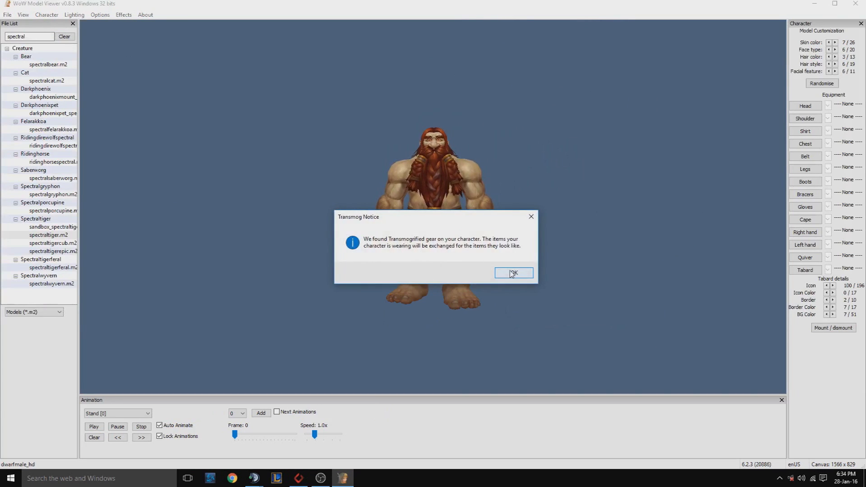
{"action": "left_click", "coordinate": [512, 274]}
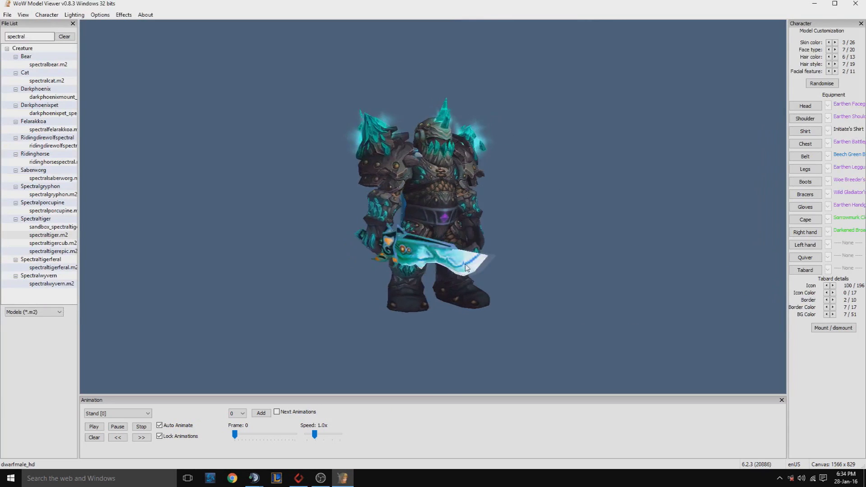
{"action": "left_click_drag", "start_coordinate": [467, 267], "coordinate": [412, 266]}
{"action": "left_click", "coordinate": [58, 235]}
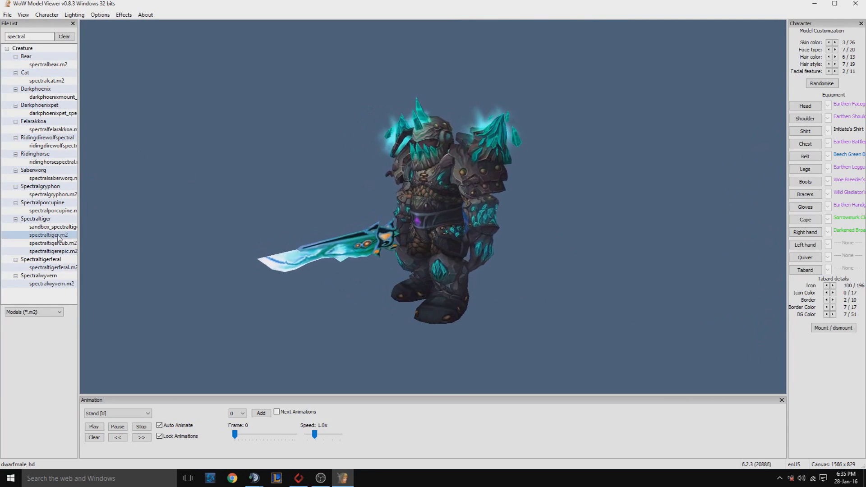
{"action": "left_click", "coordinate": [57, 235]}
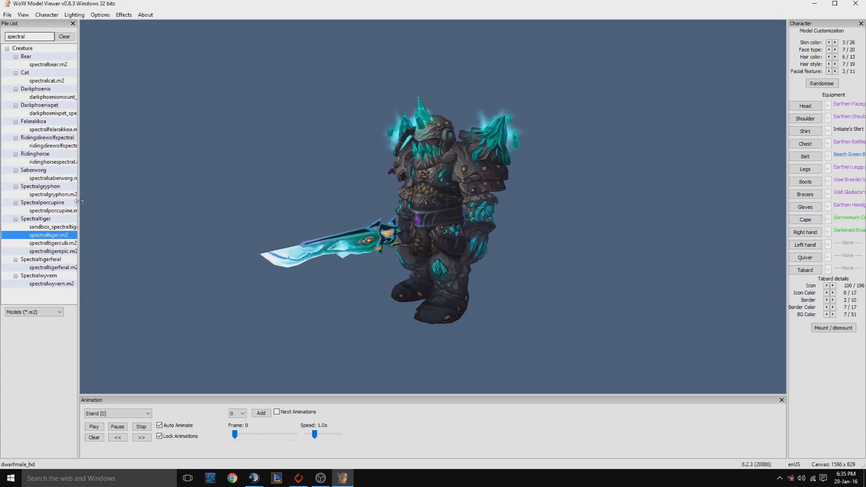
{"action": "right_click", "coordinate": [59, 235]}
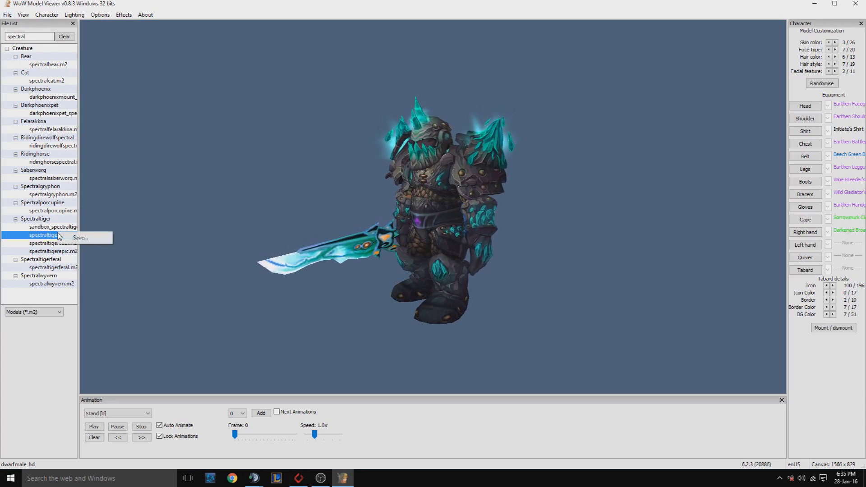
{"action": "left_click", "coordinate": [329, 193]}
Step: Export the imported character model to the Desktop as an OBJ file named gredon
{"action": "left_click", "coordinate": [7, 14]}
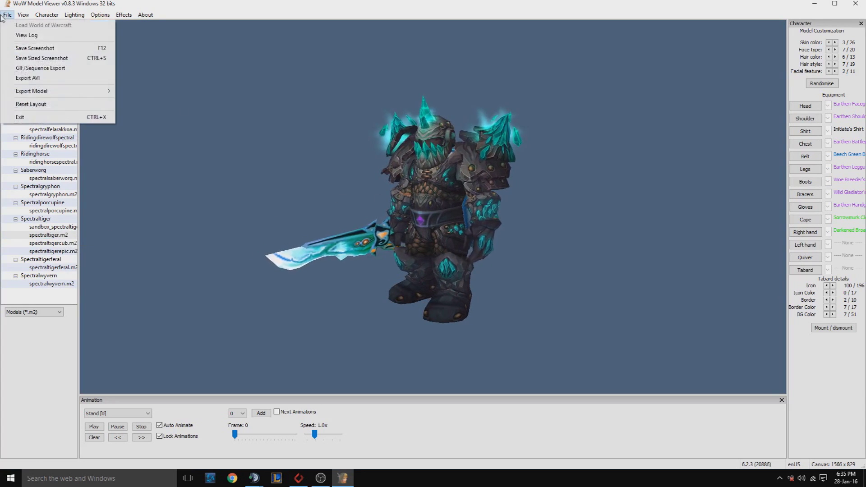
{"action": "mouse_move", "coordinate": [86, 91]}
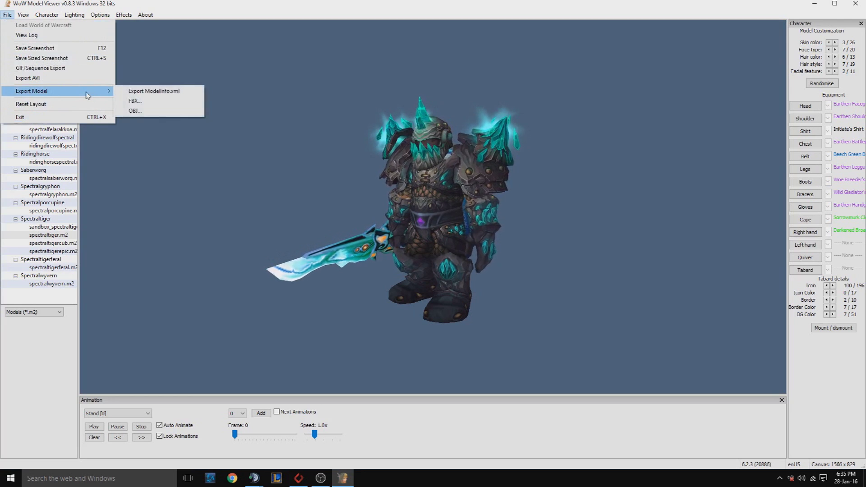
{"action": "left_click", "coordinate": [157, 111]}
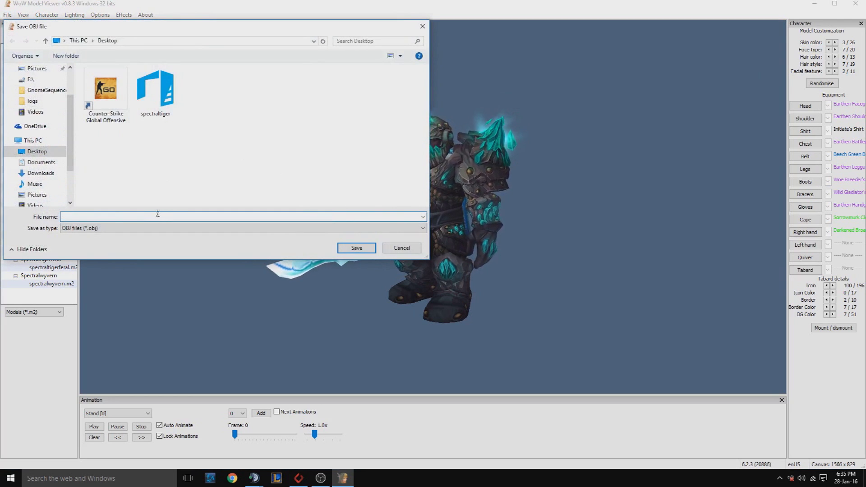
{"action": "type", "text": "ghre"}
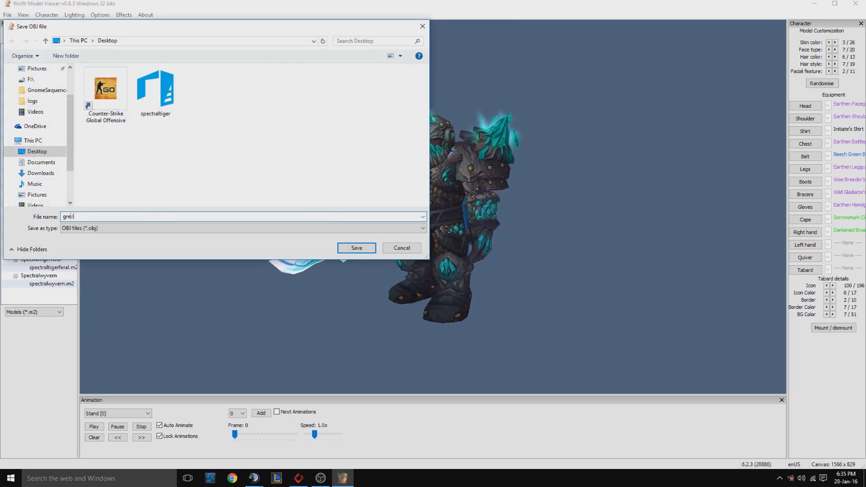
{"action": "type", "text": "on"}
{"action": "key", "text": "Return"}
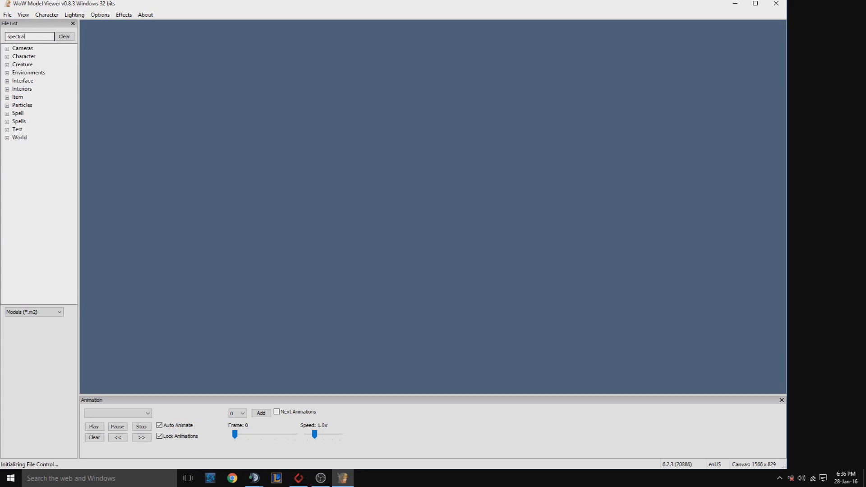
Step: Load the spectral tiger model from the "spectral" results, export it as OBJ over spectraltiger on the Desktop, and close the viewer
{"action": "key", "text": "Return"}
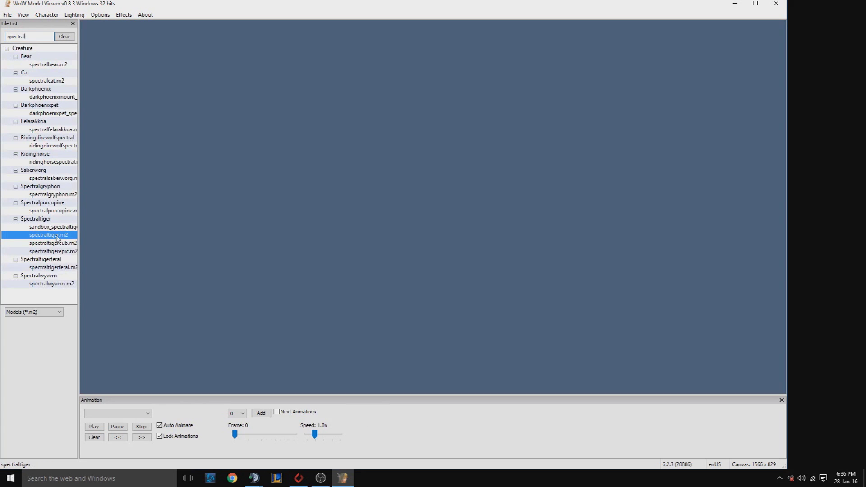
{"action": "left_click", "coordinate": [7, 15]}
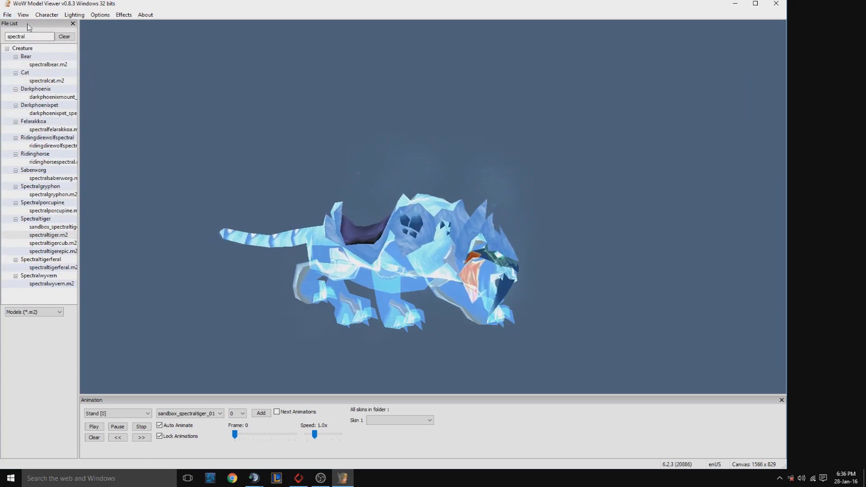
{"action": "left_click", "coordinate": [7, 14]}
{"action": "mouse_move", "coordinate": [52, 87]}
{"action": "left_click", "coordinate": [158, 110]}
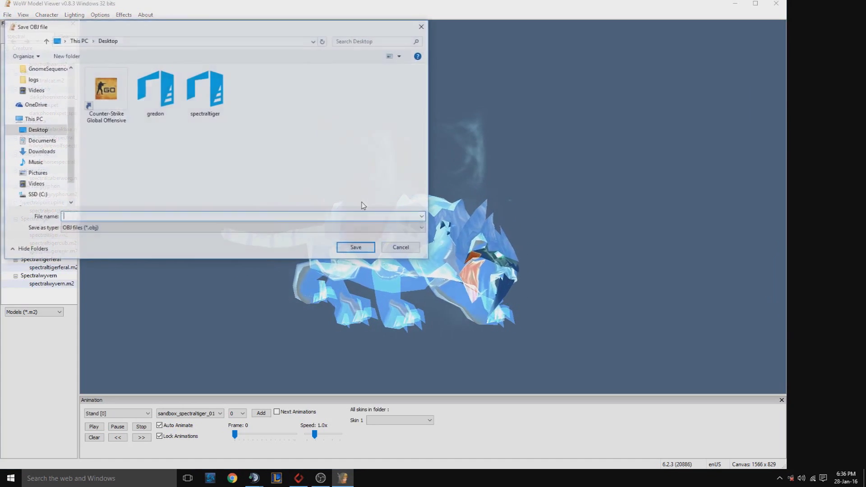
{"action": "left_click", "coordinate": [205, 90]}
{"action": "left_click", "coordinate": [355, 249]}
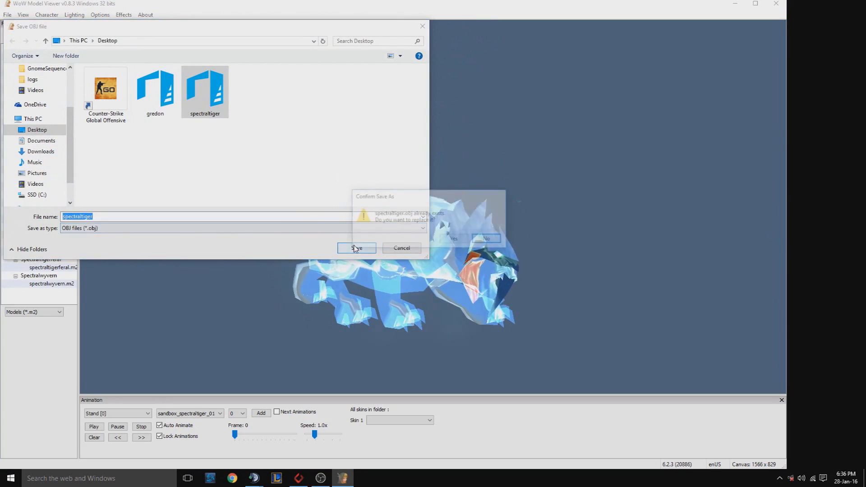
{"action": "left_click", "coordinate": [454, 238]}
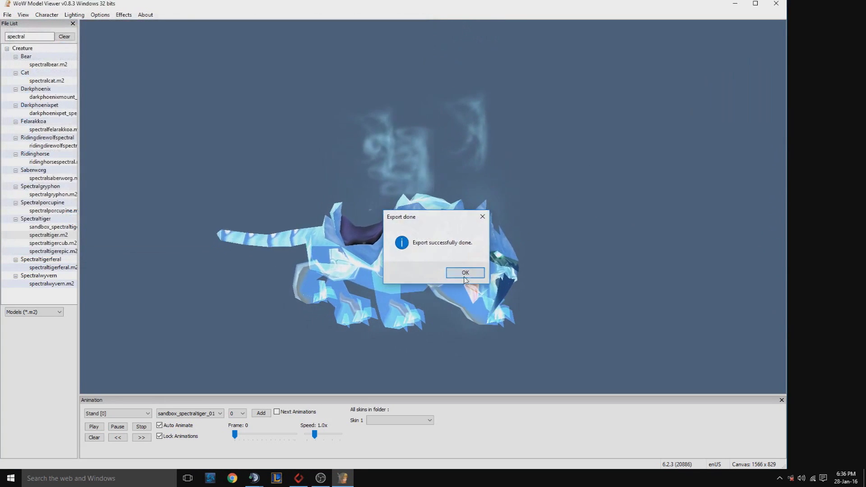
{"action": "left_click", "coordinate": [465, 273]}
{"action": "left_click", "coordinate": [776, 3]}
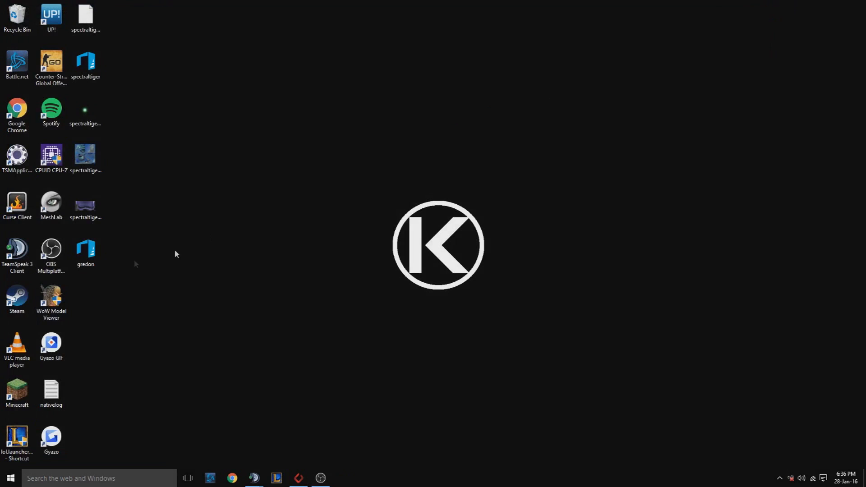
Step: Move the exported files to an empty area of the desktop and delete the spectraltiger texture images
{"action": "left_click_drag", "start_coordinate": [162, 322], "coordinate": [364, 72]}
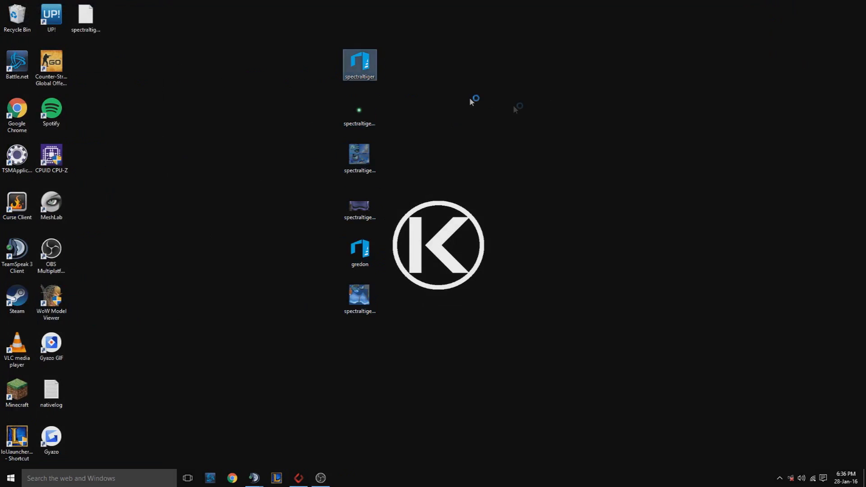
{"action": "left_click_drag", "start_coordinate": [461, 178], "coordinate": [355, 119]}
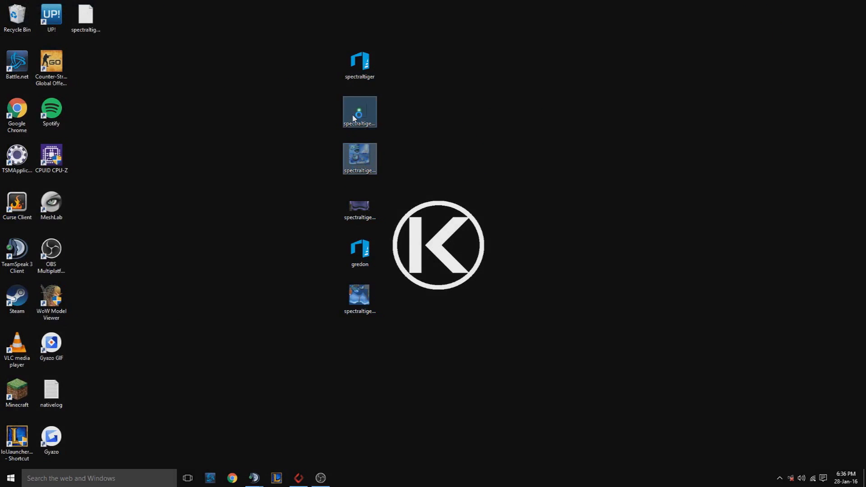
{"action": "key", "text": "Delete"}
{"action": "left_click", "coordinate": [365, 212]}
{"action": "key", "text": "Delete"}
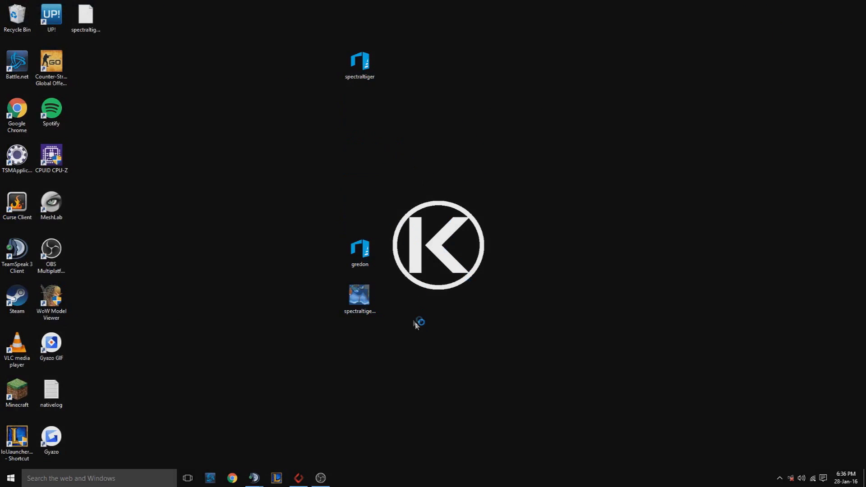
{"action": "left_click", "coordinate": [361, 299]}
{"action": "key", "text": "Delete"}
Step: Group the spectraltiger and gredon OBJ files together on the desktop and delete the leftover spectraltiger document file
{"action": "left_click_drag", "start_coordinate": [359, 256], "coordinate": [357, 116]}
{"action": "left_click_drag", "start_coordinate": [438, 140], "coordinate": [350, 56]}
{"action": "left_click_drag", "start_coordinate": [366, 67], "coordinate": [370, 159]}
{"action": "left_click", "coordinate": [419, 113]}
{"action": "left_click", "coordinate": [98, 27]}
{"action": "key", "text": "Delete"}
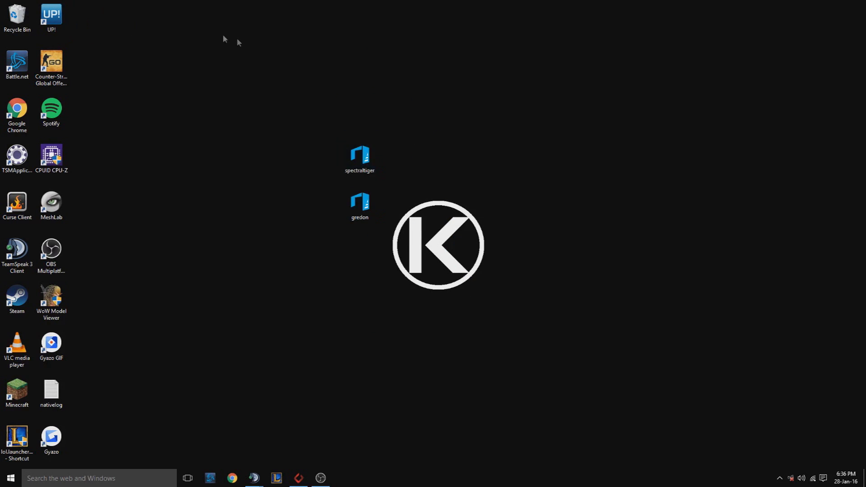
{"action": "left_click_drag", "start_coordinate": [398, 232], "coordinate": [292, 109]}
{"action": "left_click", "coordinate": [266, 62]}
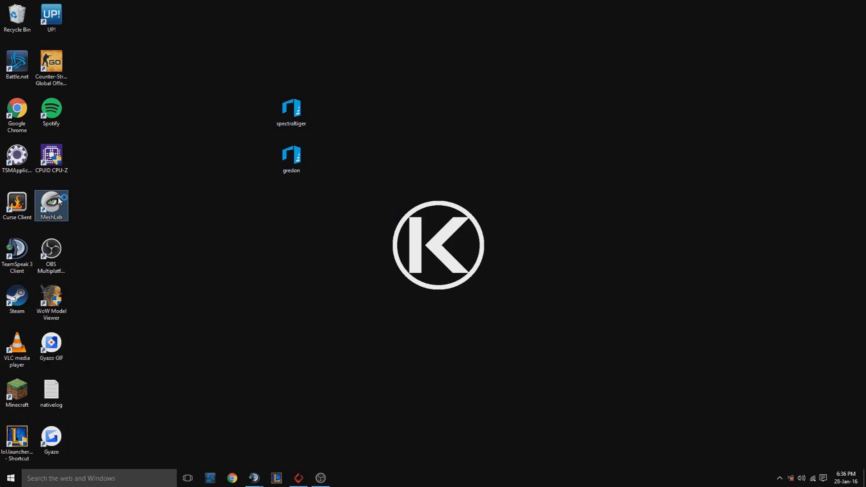
Step: Open MeshLab and import the spectraltiger OBJ mesh from the Desktop
{"action": "key", "text": "Return"}
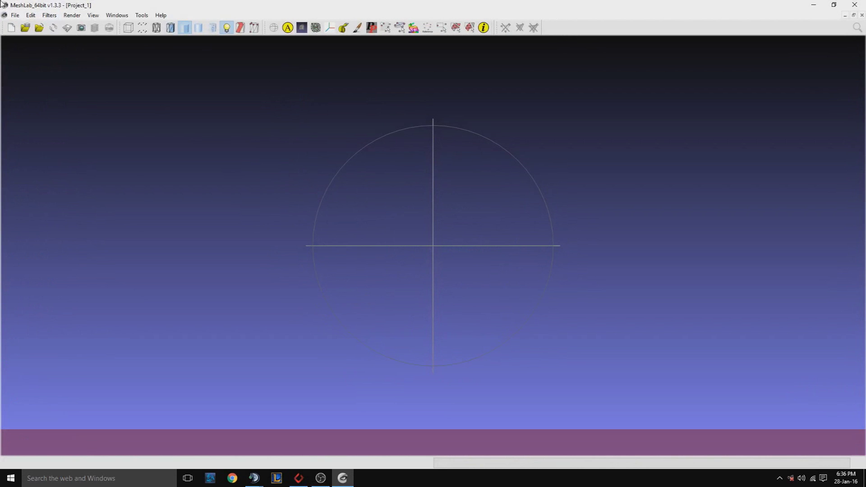
{"action": "left_click", "coordinate": [15, 15]}
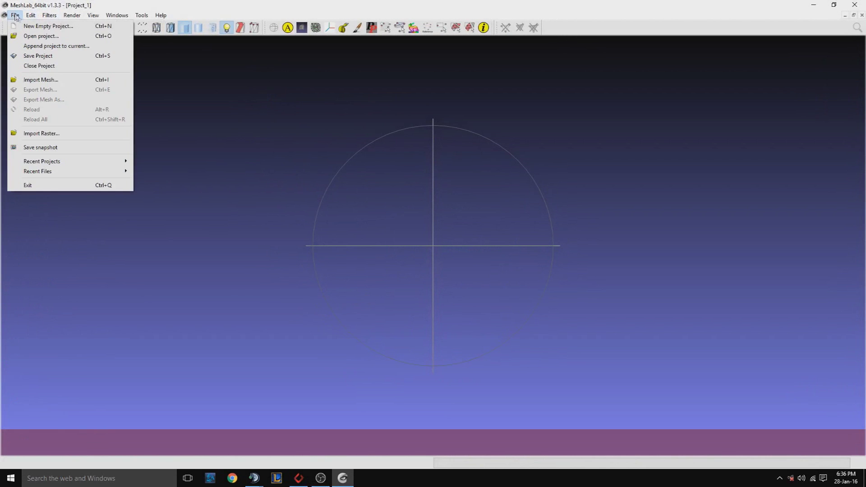
{"action": "left_click", "coordinate": [51, 79]}
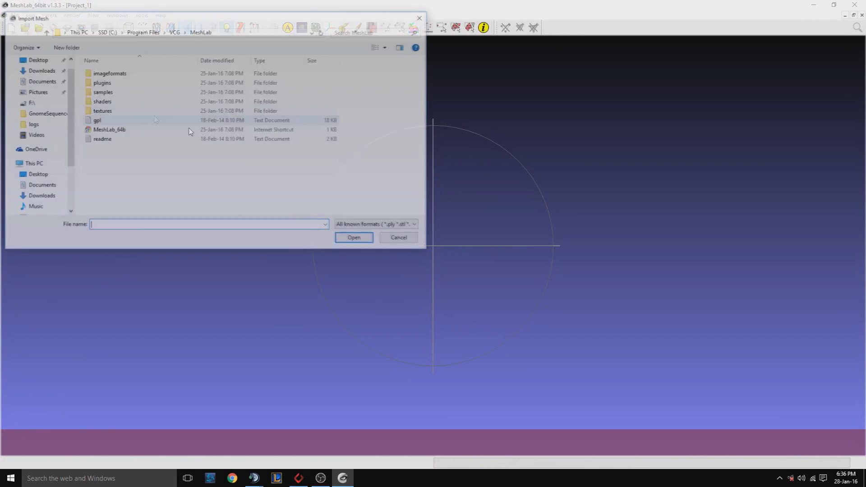
{"action": "scroll", "coordinate": [49, 92], "scroll_direction": "up", "scroll_amount": 1}
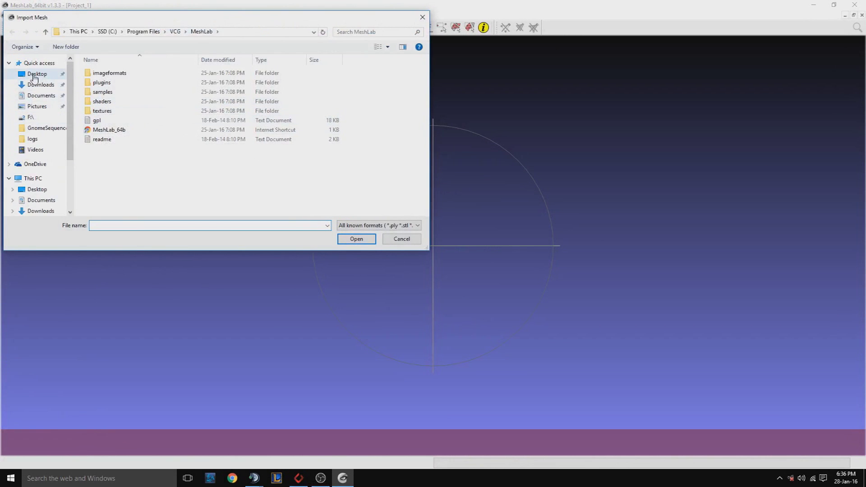
{"action": "left_click", "coordinate": [36, 74]}
{"action": "double_click", "coordinate": [353, 83]}
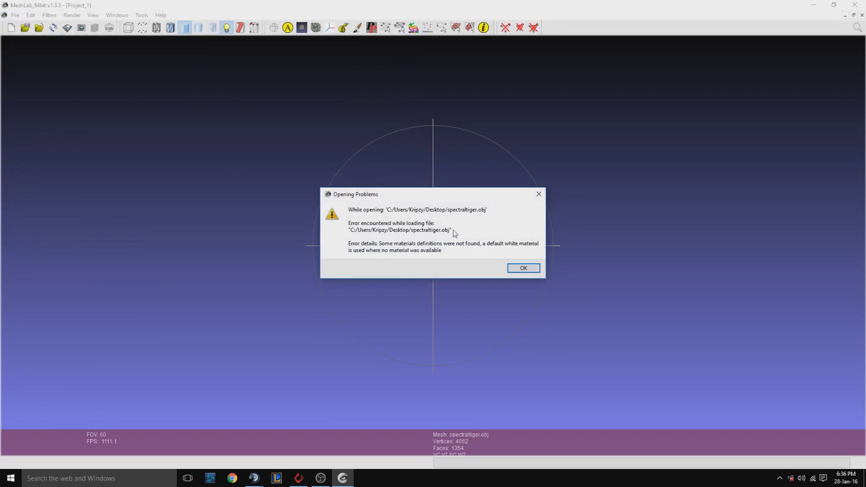
Step: Dismiss the missing-materials warning and export the spectraltiger mesh to the Desktop as spectraltiger.stl with the default saving options
{"action": "left_click", "coordinate": [521, 268]}
{"action": "left_click_drag", "start_coordinate": [417, 235], "coordinate": [377, 193]}
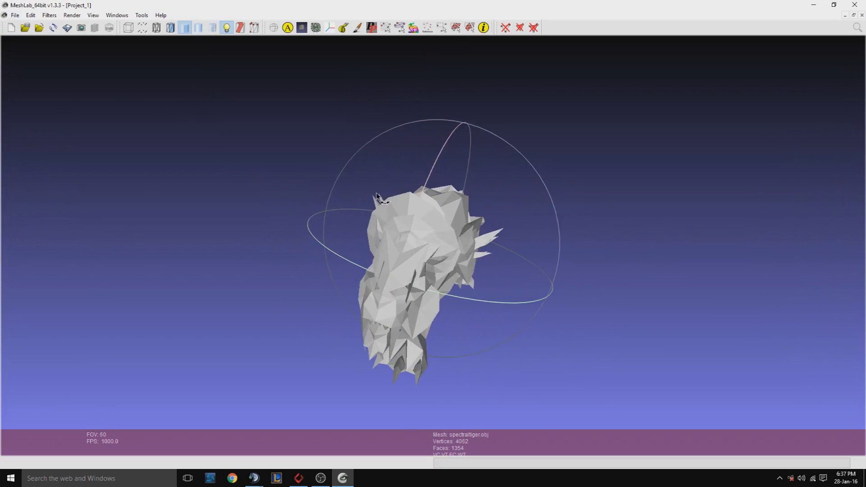
{"action": "left_click_drag", "start_coordinate": [680, 119], "coordinate": [471, 123]}
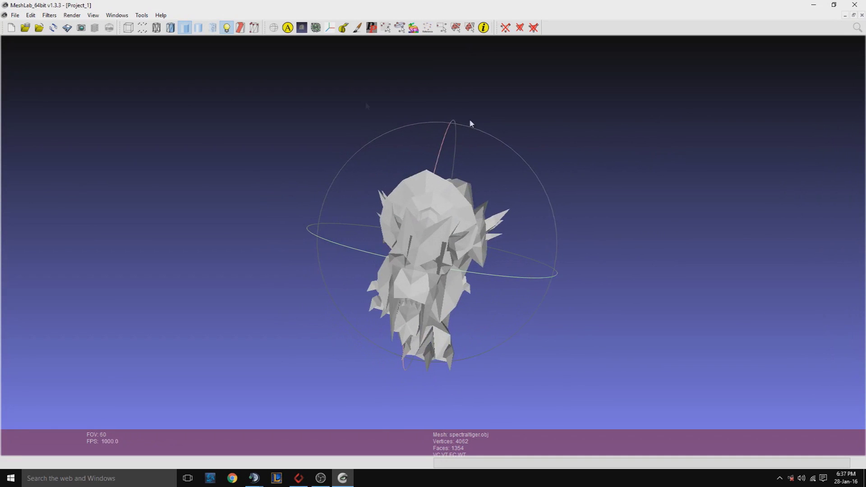
{"action": "left_click", "coordinate": [13, 15]}
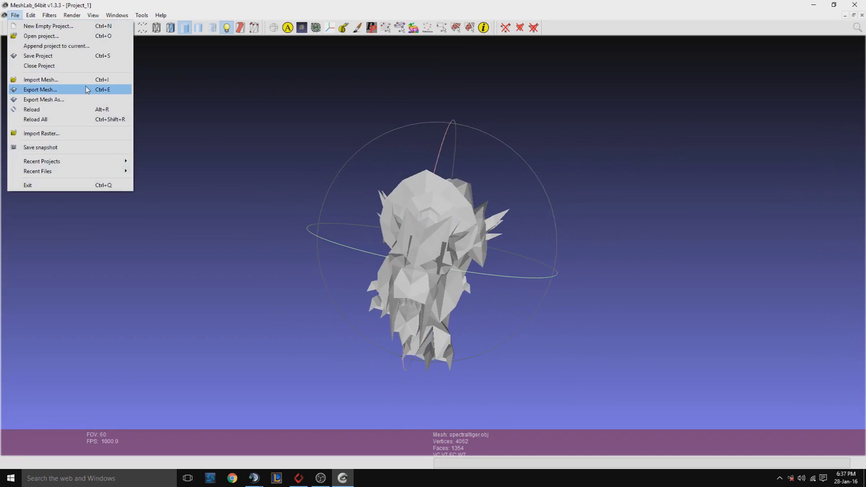
{"action": "left_click", "coordinate": [90, 100]}
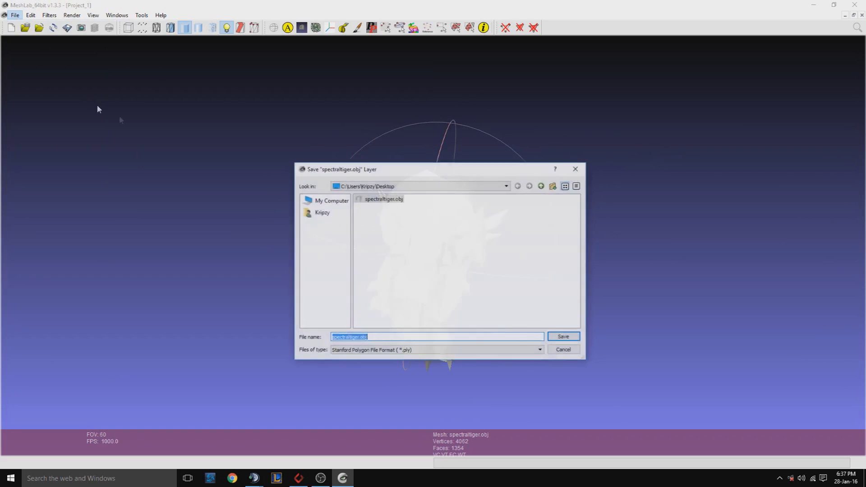
{"action": "left_click", "coordinate": [382, 354]}
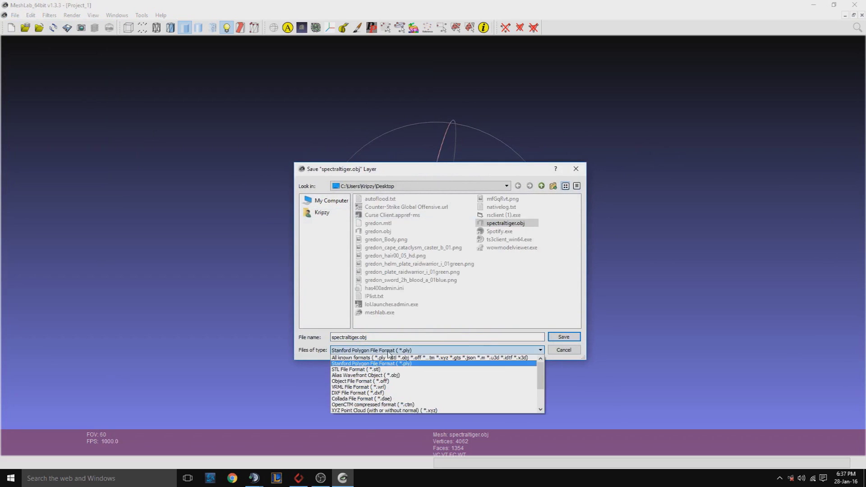
{"action": "left_click", "coordinate": [397, 369]}
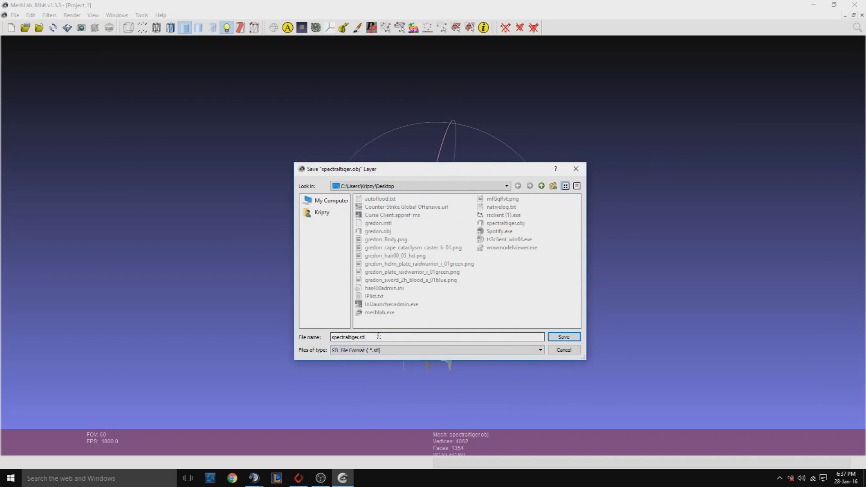
{"action": "left_click", "coordinate": [564, 338]}
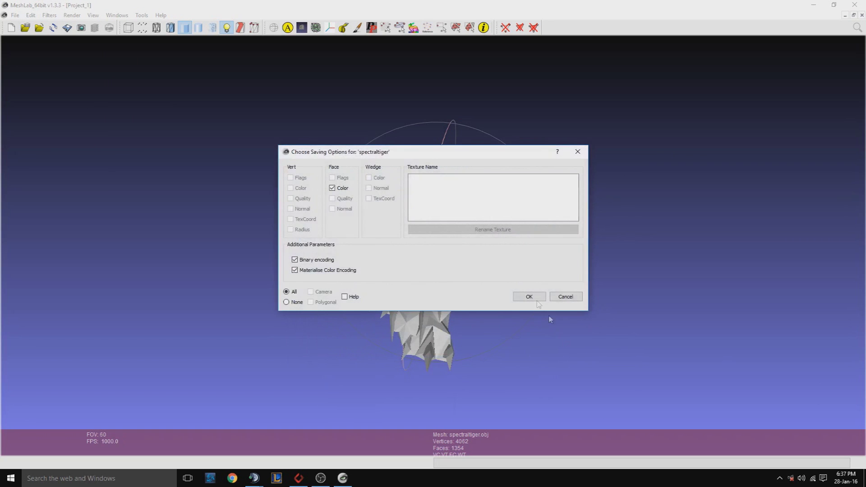
{"action": "left_click", "coordinate": [529, 297]}
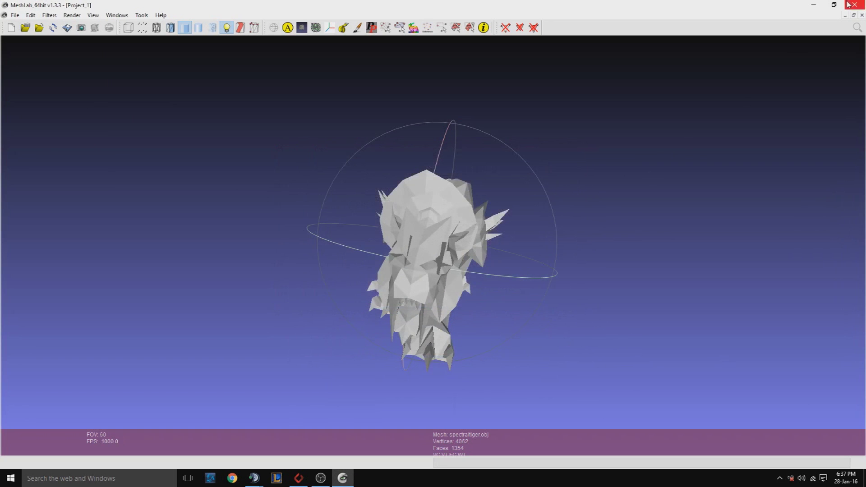
Step: Import the gredon OBJ mesh from the Desktop into the current project
{"action": "left_click", "coordinate": [15, 15]}
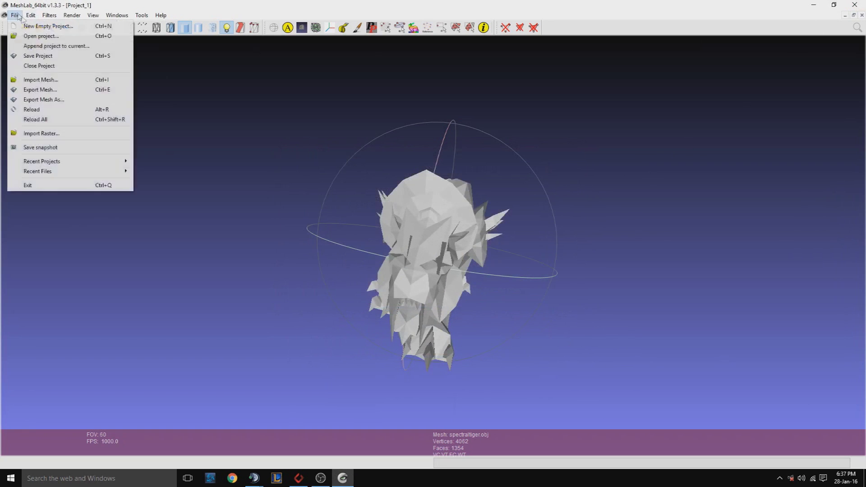
{"action": "left_click", "coordinate": [49, 81]}
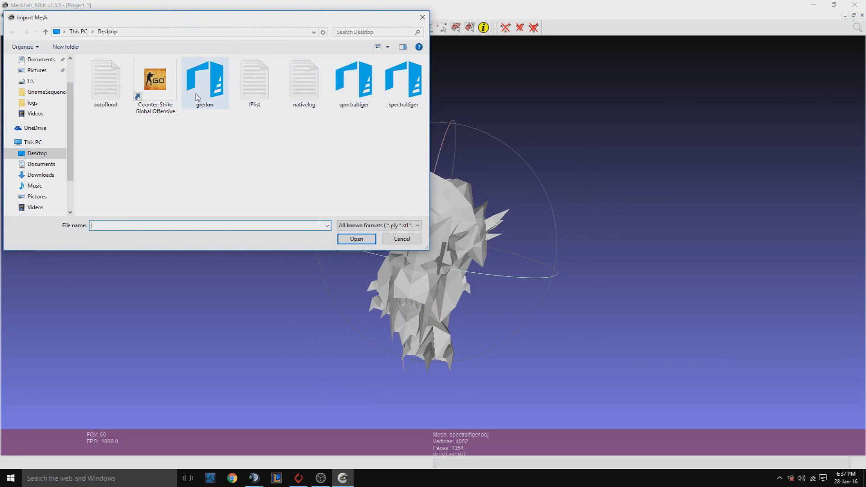
{"action": "double_click", "coordinate": [204, 83]}
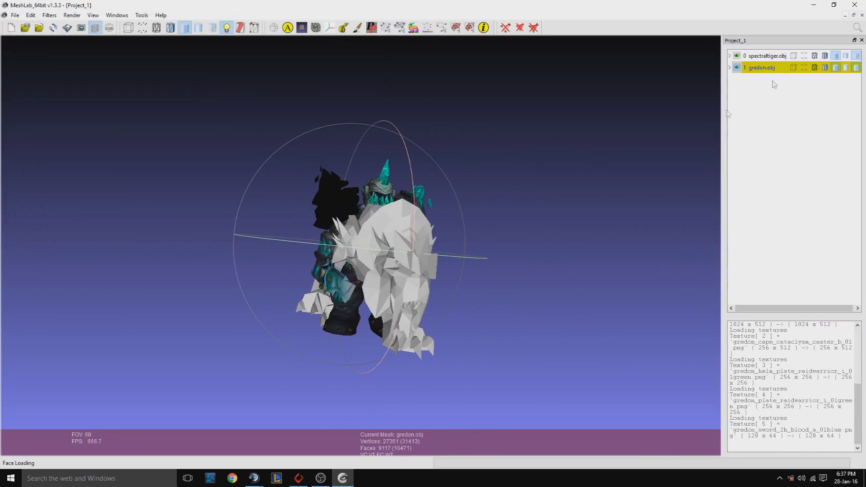
Step: Delete the spectraltiger mesh layer from the project, keeping only gredon
{"action": "left_click", "coordinate": [776, 54]}
{"action": "key", "text": "ctrl+Delete"}
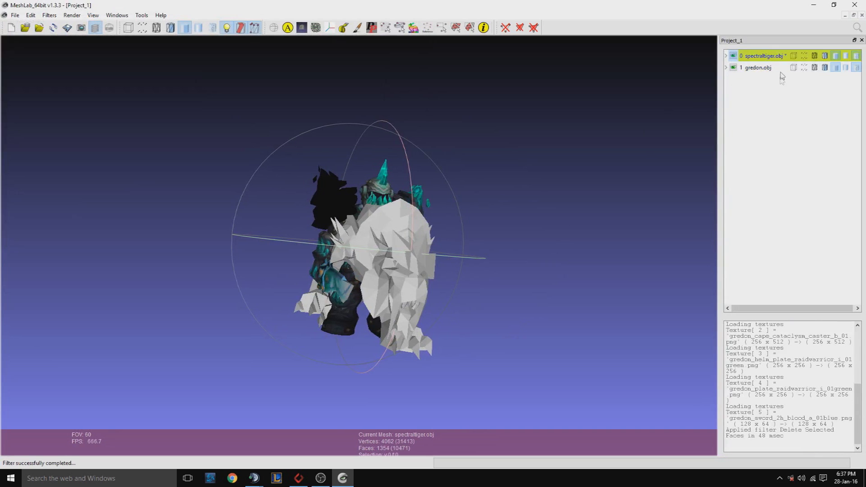
{"action": "right_click", "coordinate": [767, 58]}
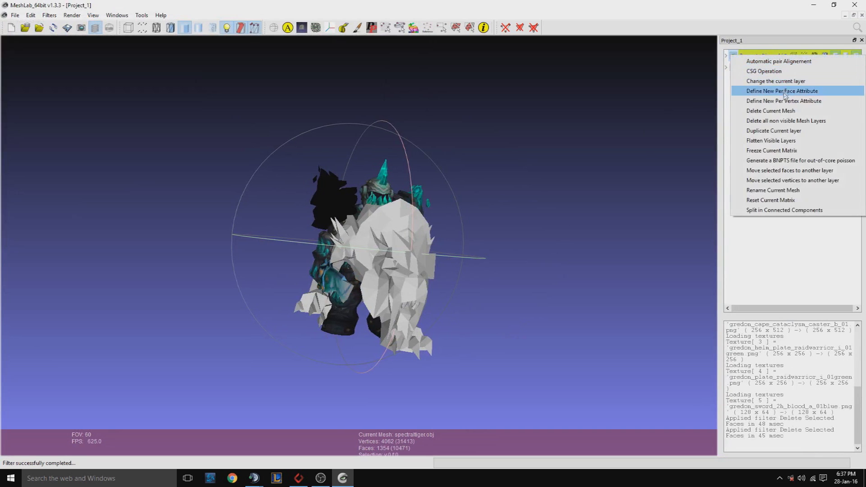
{"action": "left_click", "coordinate": [787, 111]}
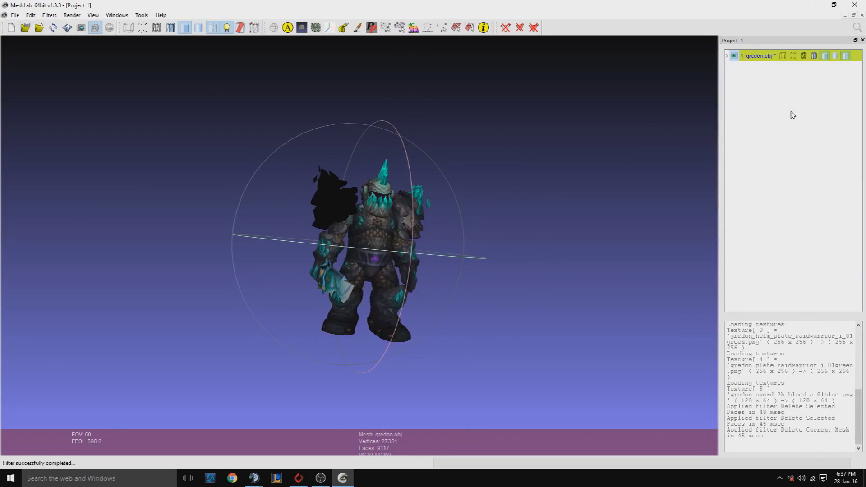
Step: Export the gredon mesh to the Desktop as gredon.stl with the default saving options, and close MeshLab
{"action": "left_click_drag", "start_coordinate": [447, 163], "coordinate": [406, 168]}
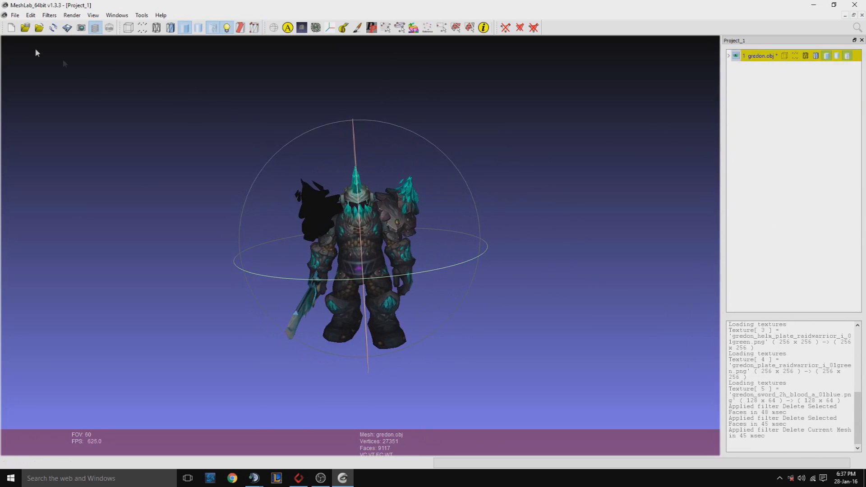
{"action": "left_click", "coordinate": [15, 15]}
{"action": "left_click", "coordinate": [40, 100]}
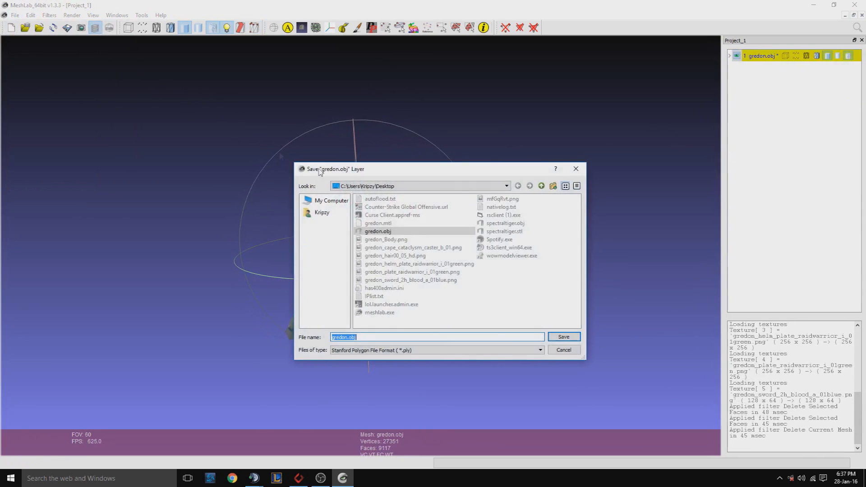
{"action": "left_click", "coordinate": [424, 350]}
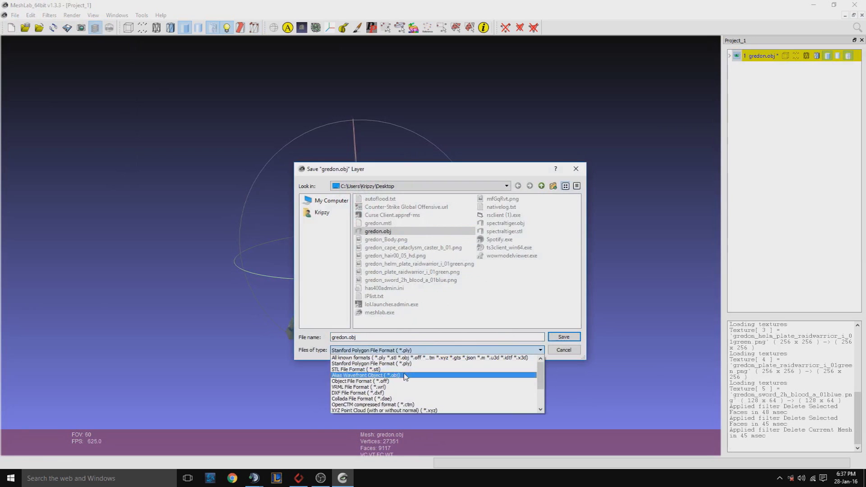
{"action": "left_click", "coordinate": [402, 372]}
{"action": "left_click", "coordinate": [555, 340]}
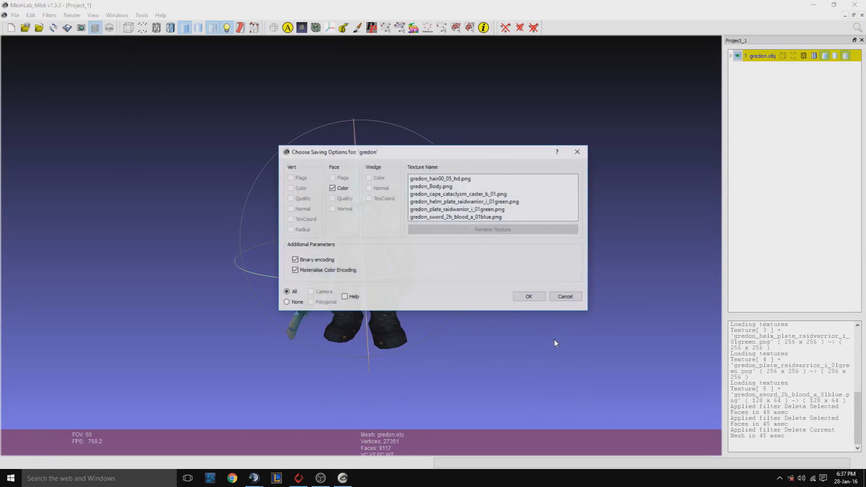
{"action": "left_click", "coordinate": [527, 295]}
{"action": "left_click_drag", "start_coordinate": [486, 267], "coordinate": [481, 263]}
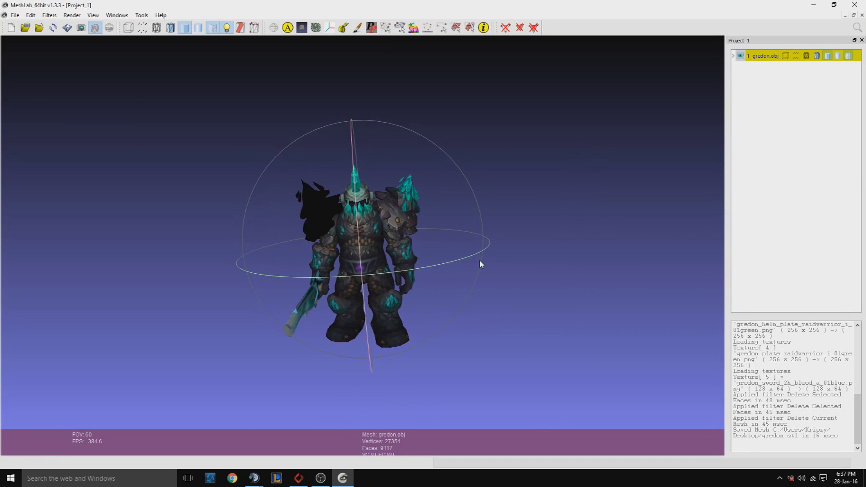
{"action": "left_click", "coordinate": [856, 5]}
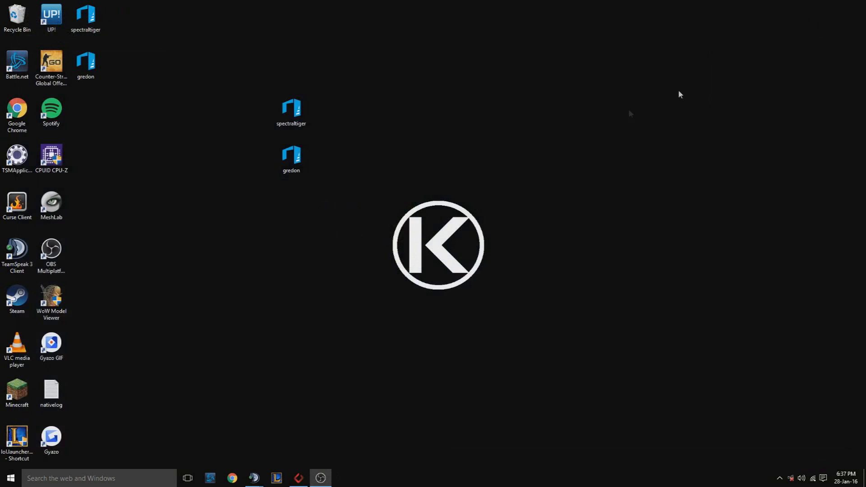
Step: Launch the UP! 3D printing software from the desktop and load the gredon STL model
{"action": "left_click_drag", "start_coordinate": [185, 97], "coordinate": [154, 61]}
{"action": "double_click", "coordinate": [65, 13]}
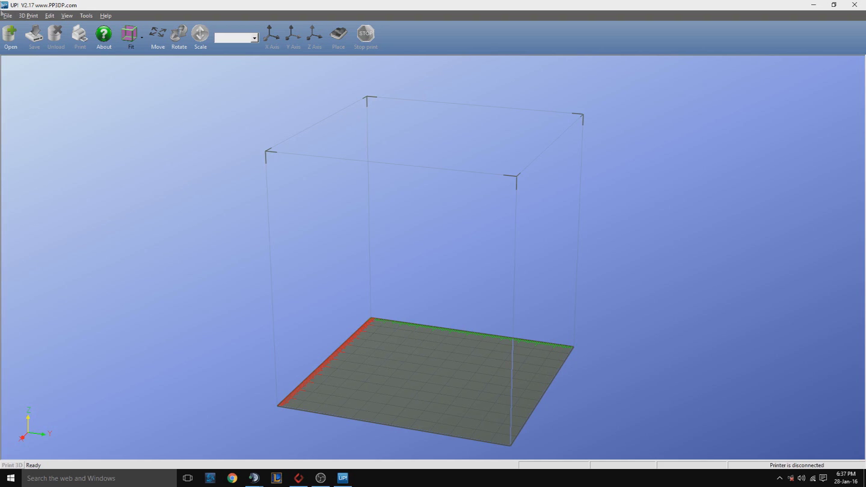
{"action": "left_click", "coordinate": [28, 16]}
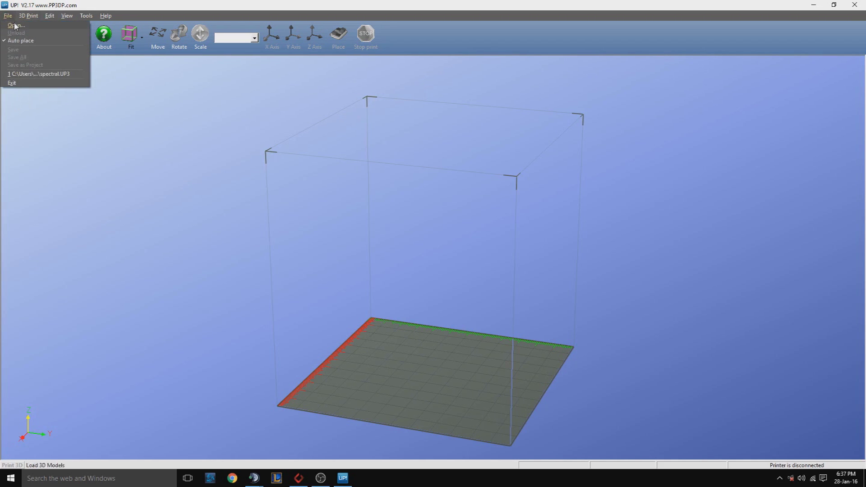
{"action": "left_click", "coordinate": [15, 26]}
{"action": "double_click", "coordinate": [367, 237]}
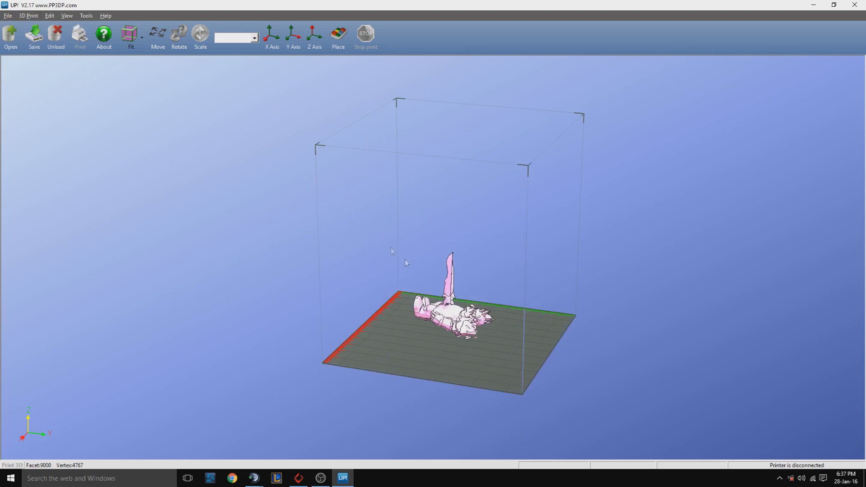
Step: Rotate the gredon model by 90 degrees and unload it from the build platform
{"action": "left_click_drag", "start_coordinate": [406, 263], "coordinate": [352, 211]}
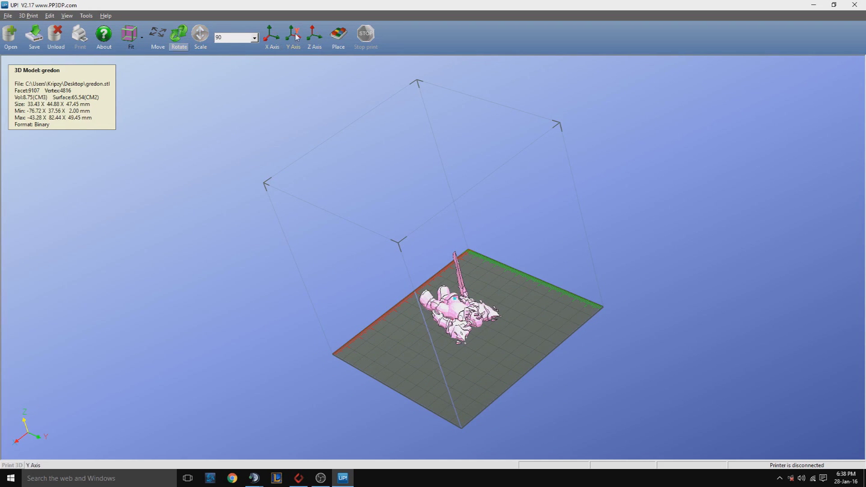
{"action": "left_click", "coordinate": [280, 37]}
{"action": "middle_click_drag", "start_coordinate": [481, 243], "coordinate": [406, 203]}
{"action": "left_click", "coordinate": [52, 38]}
Step: Load the spectraltiger STL model from the Desktop onto the build platform
{"action": "left_click", "coordinate": [7, 17]}
{"action": "left_click", "coordinate": [36, 29]}
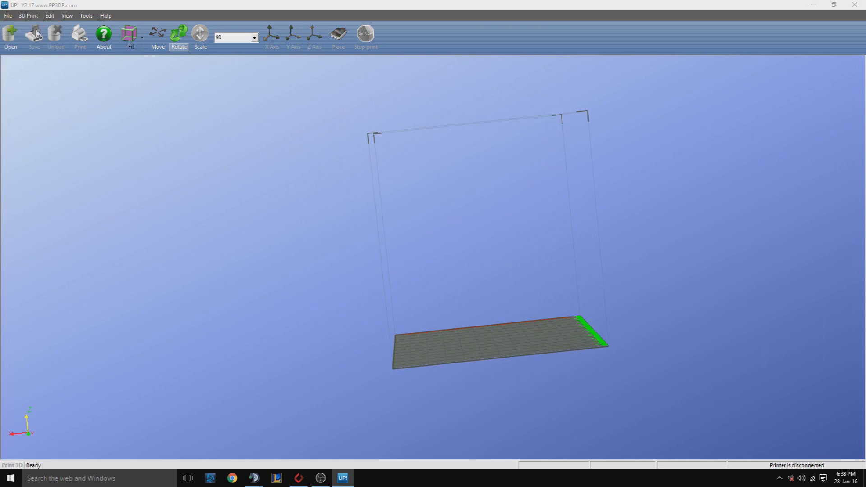
{"action": "double_click", "coordinate": [429, 228]}
Step: Rotate the spectraltiger model 90 degrees about the Y axis to stand it on its feet, and view it from the front
{"action": "middle_click_drag", "start_coordinate": [467, 247], "coordinate": [468, 236]}
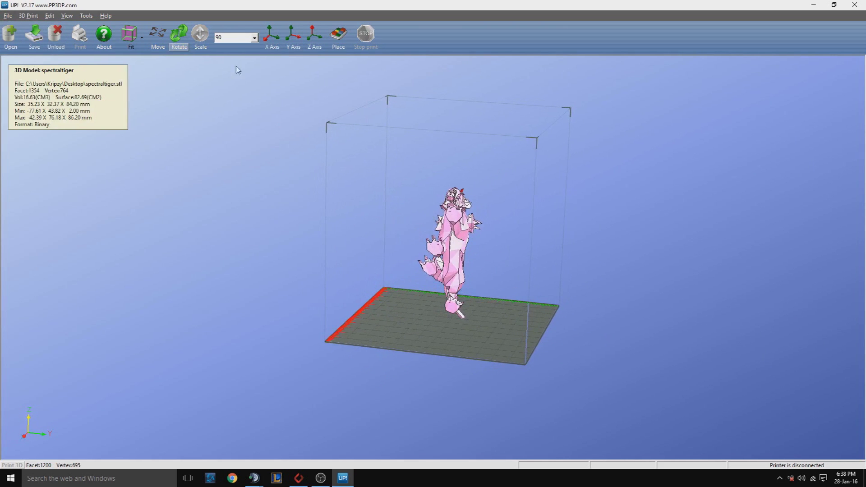
{"action": "left_click", "coordinate": [292, 41]}
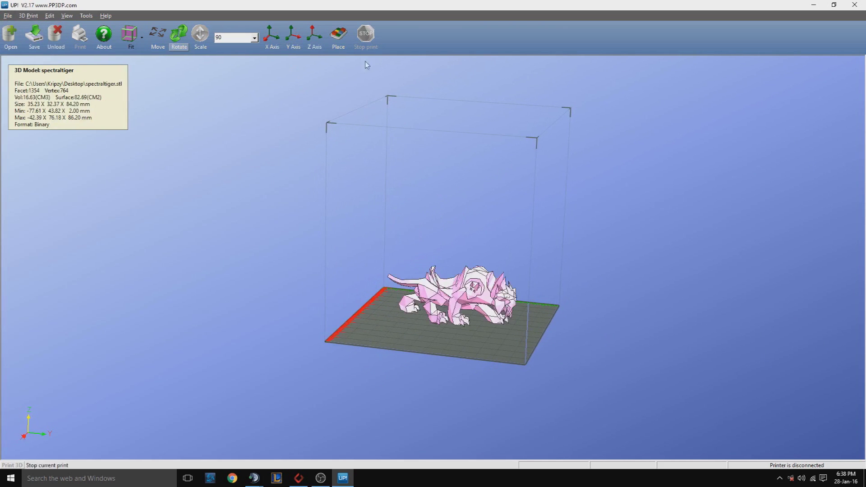
{"action": "left_click_drag", "start_coordinate": [365, 63], "coordinate": [374, 181]}
{"action": "left_click_drag", "start_coordinate": [515, 222], "coordinate": [518, 283]}
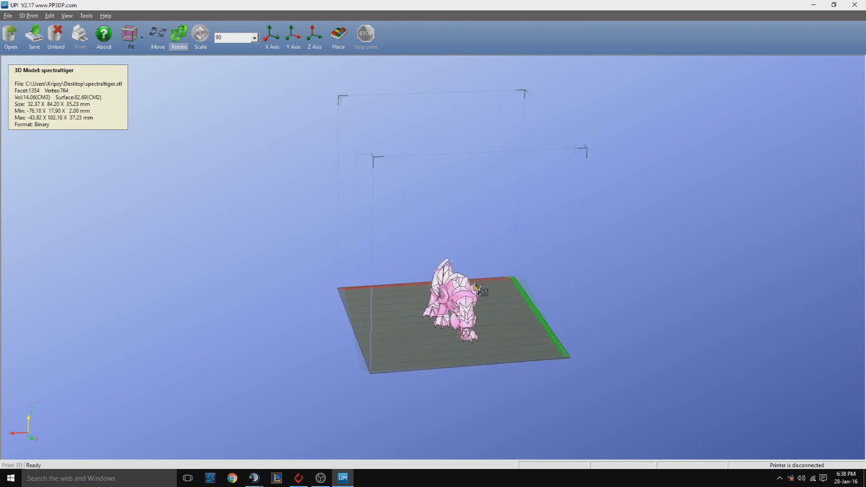